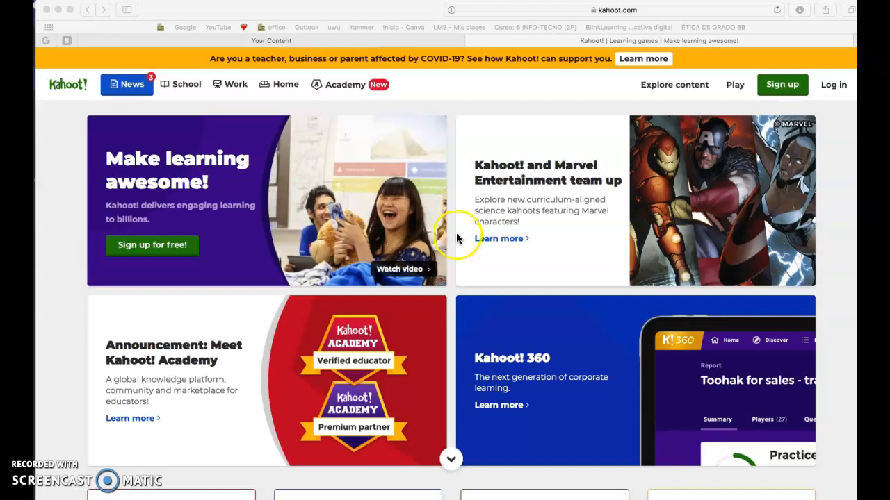
Open the kahoot.it site and focus the game PIN entry field.
left_click(641, 10)
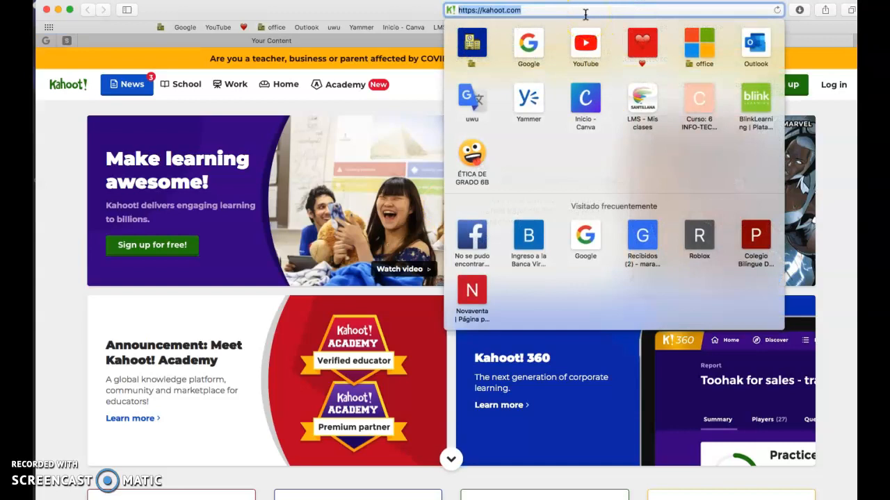
type("kahoot")
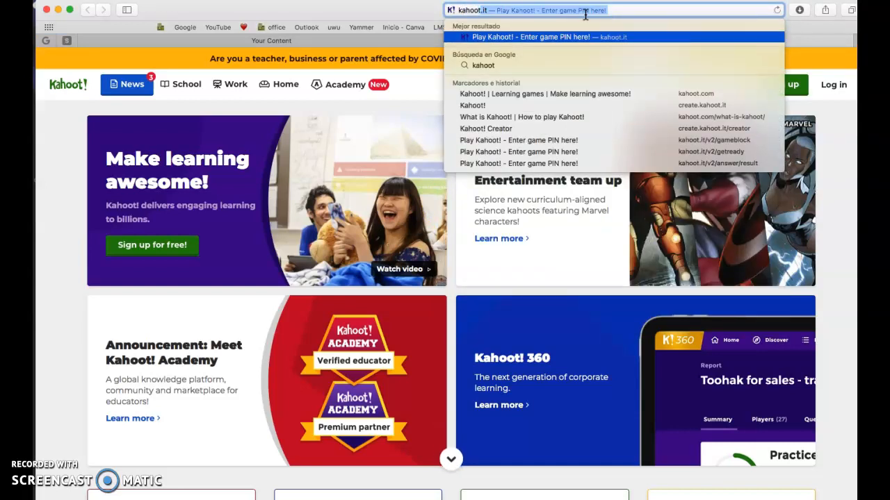
key("Return")
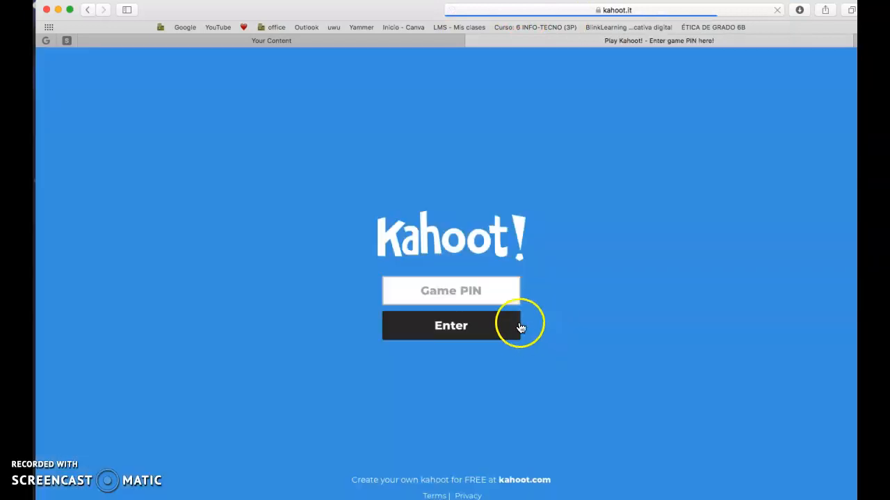
left_click(473, 292)
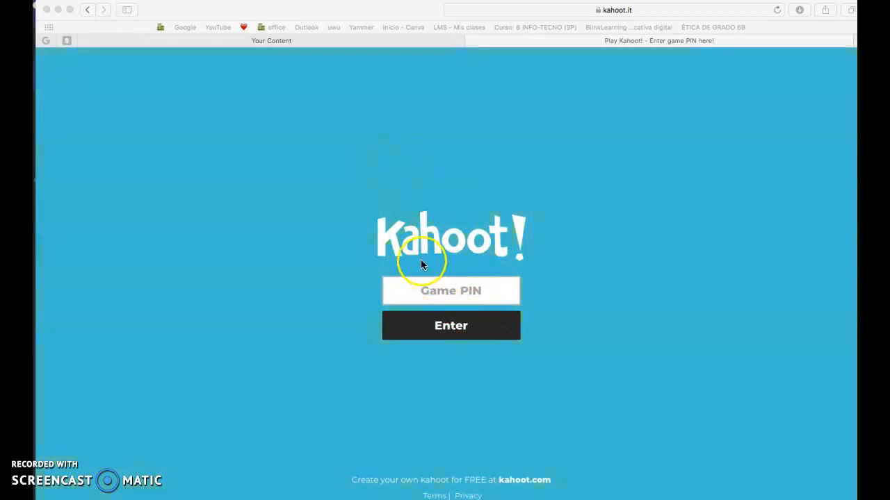
left_click(408, 40)
left_click(542, 42)
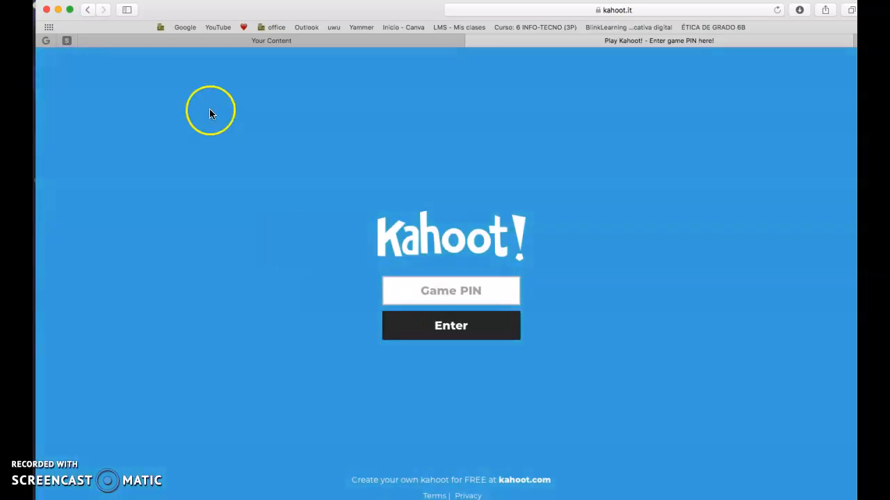
Return to the kahoot.com home page.
left_click(89, 10)
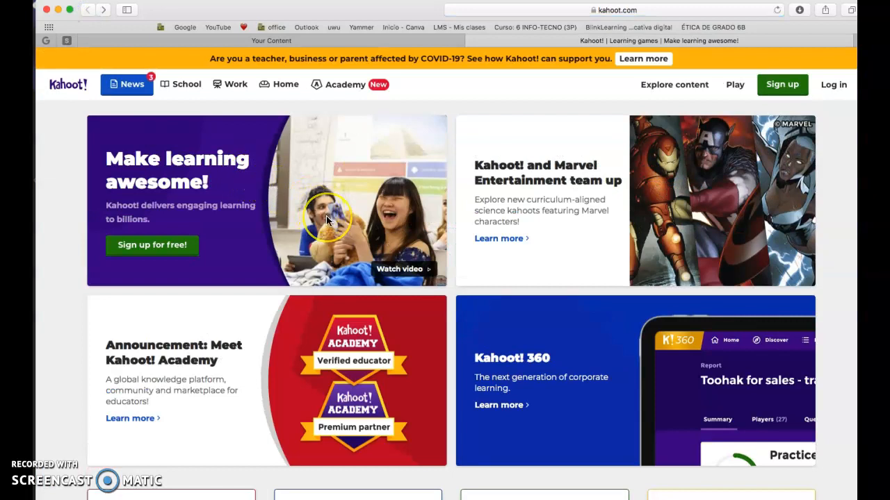
left_click(353, 221)
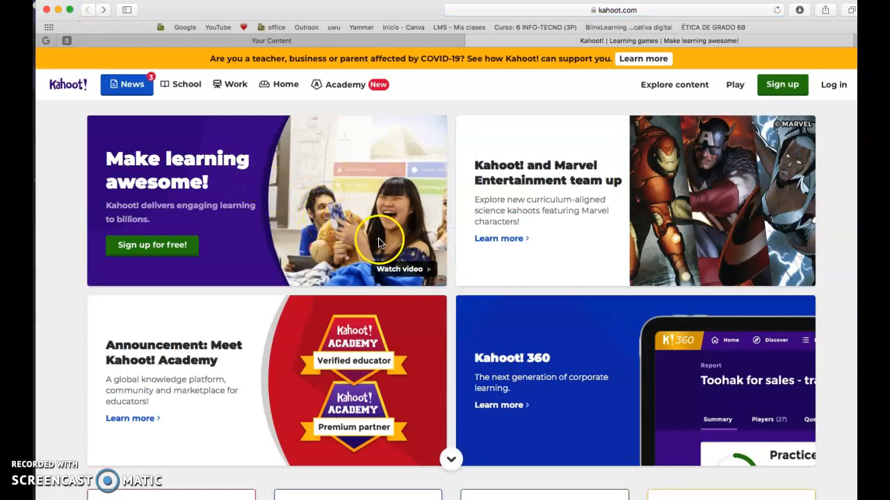
left_click(367, 138)
Search the web in a new tab for kahoot/winner, using the suggested spelling correction.
left_click(852, 40)
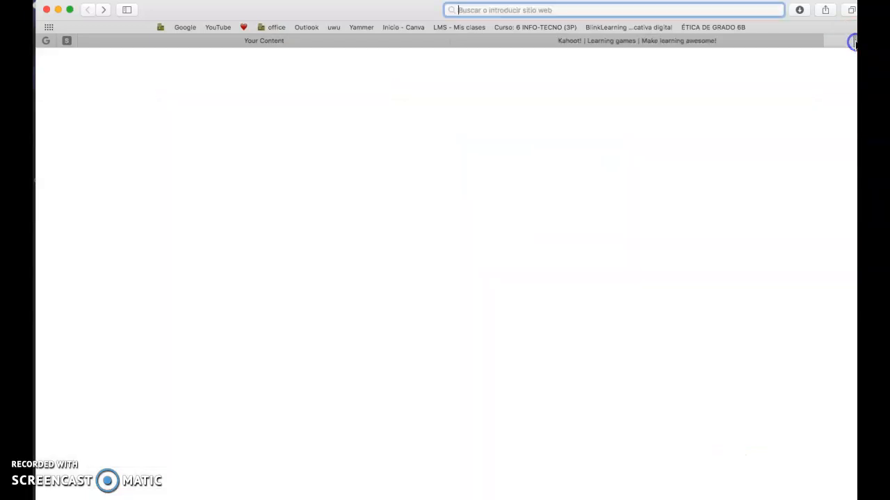
left_click(603, 10)
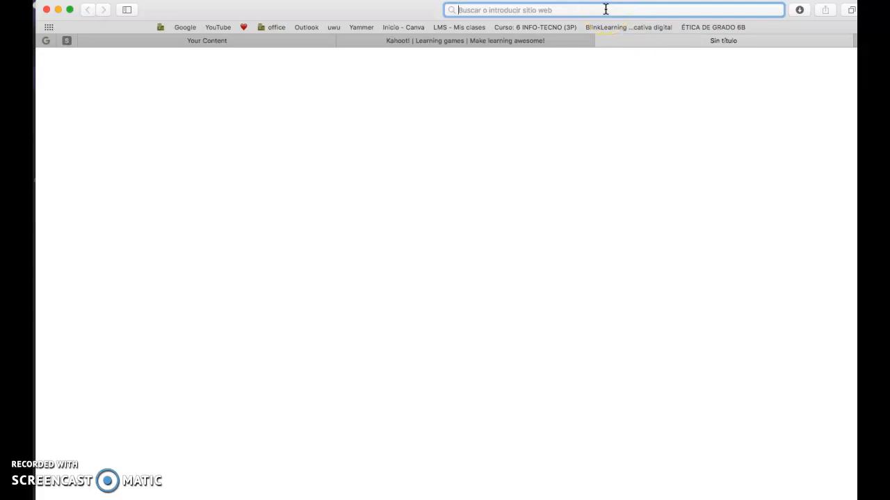
type("hkahoot/winner")
key("Return")
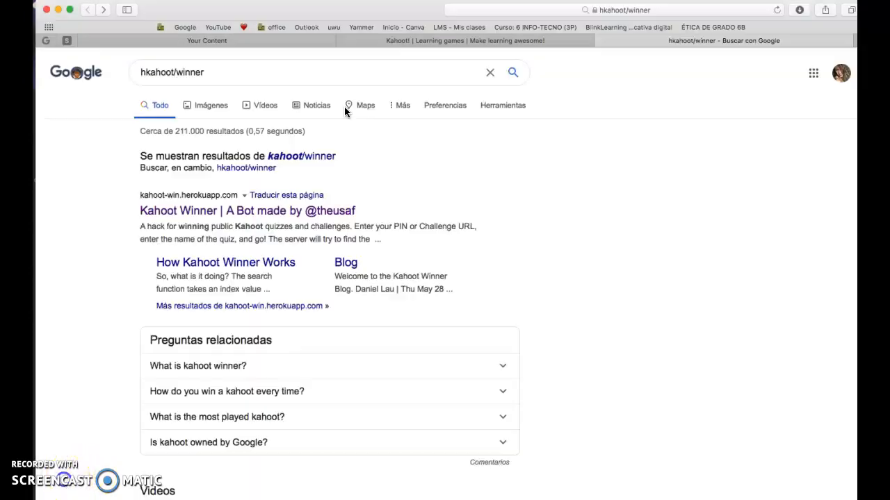
left_click(841, 144)
left_click(285, 156)
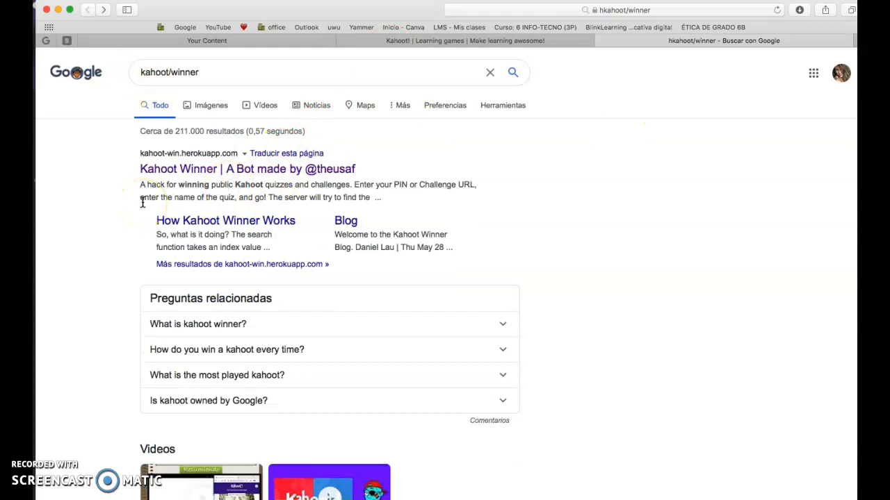
Look at the Kahoot Winner site's game PIN page from the search results and close its tab.
left_click(226, 170)
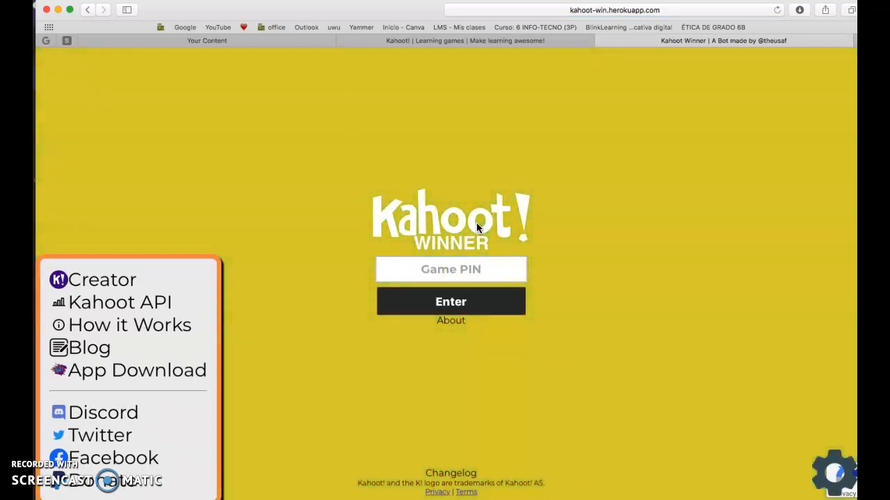
left_click(401, 268)
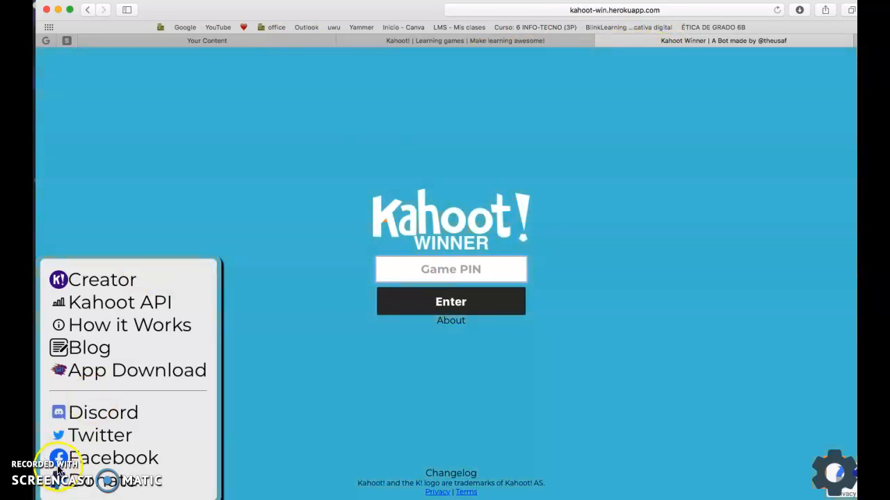
left_click(601, 42)
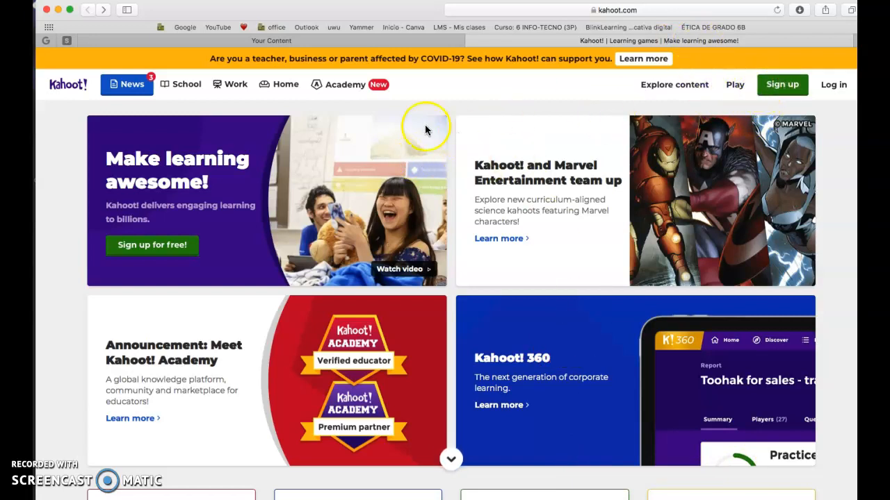
View the Play page with its game PIN field and return to the Kahoot home page.
mouse_move(258, 92)
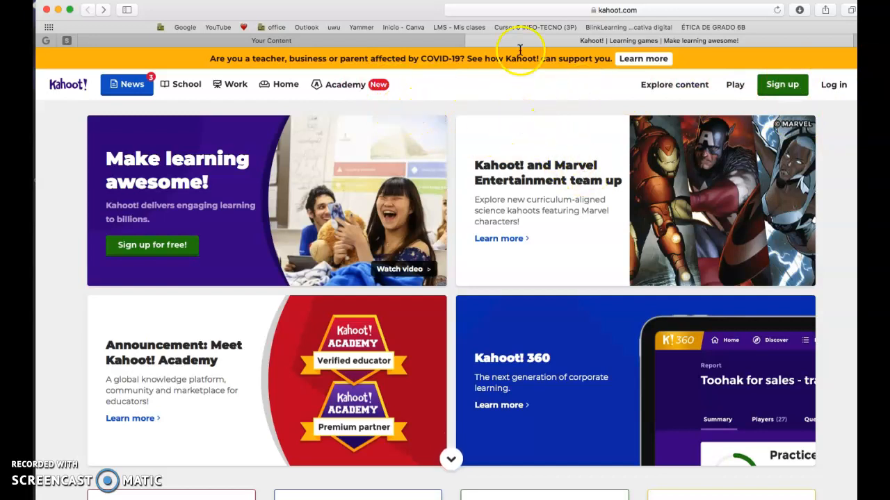
mouse_move(220, 109)
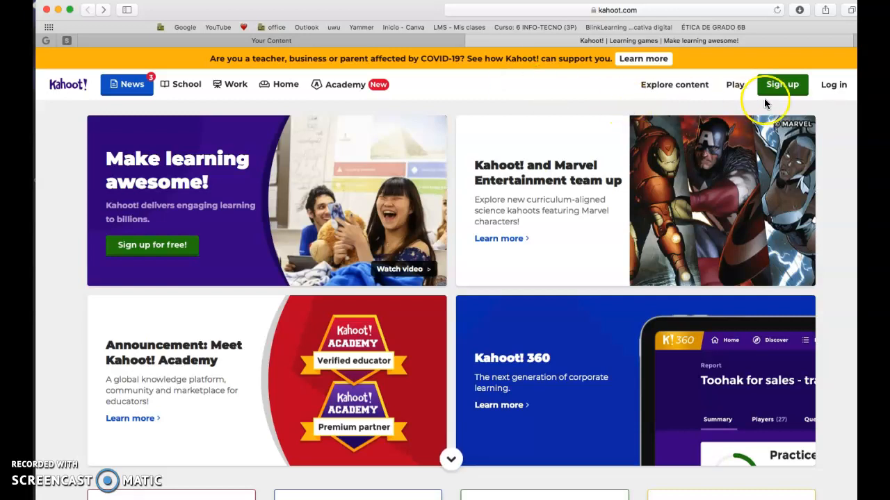
left_click(735, 87)
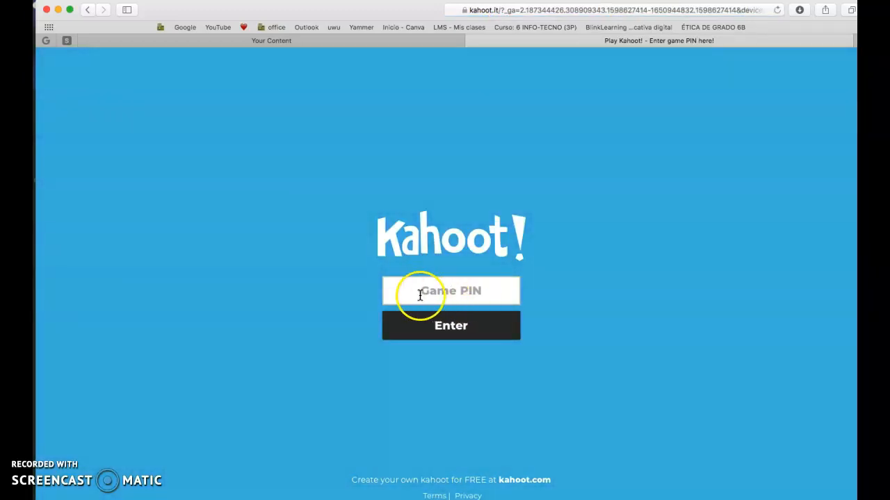
left_click(417, 294)
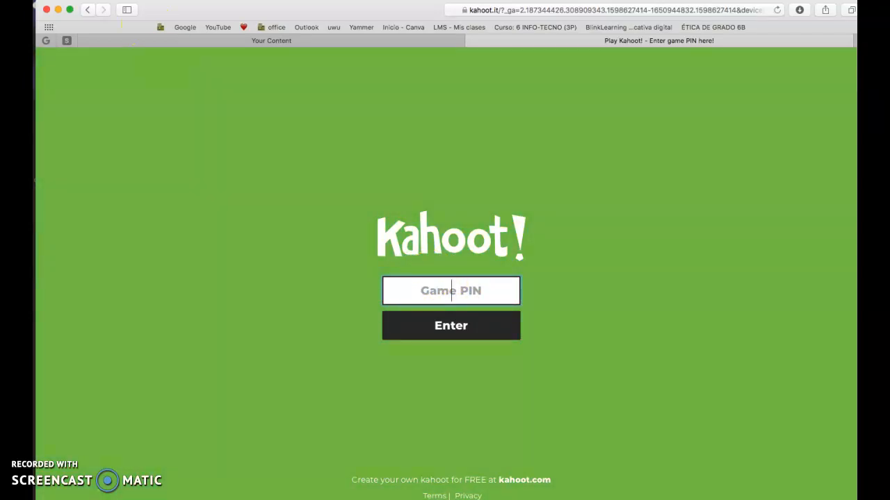
left_click(88, 10)
Start signing up for a Kahoot account with the Student account type.
left_click(776, 93)
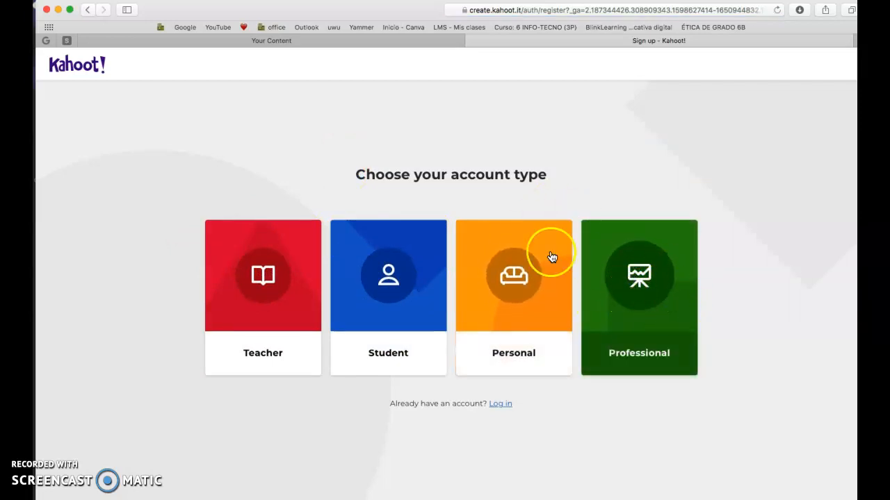
left_click(394, 269)
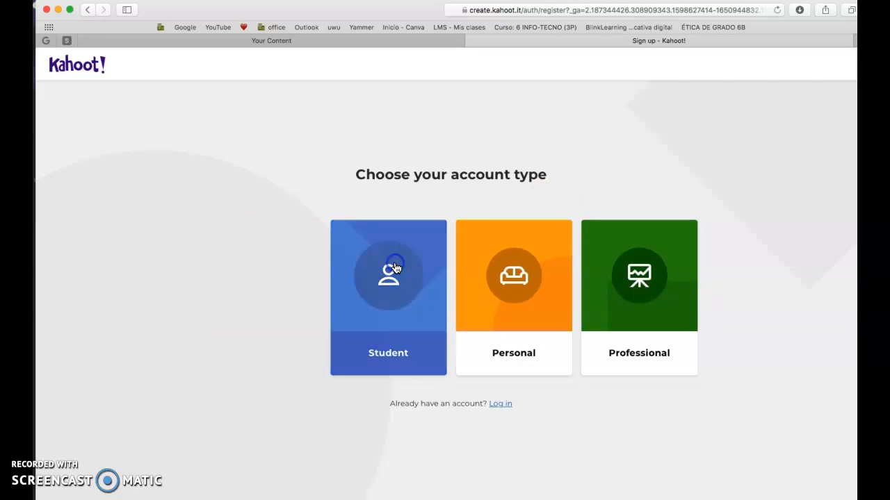
left_click(383, 301)
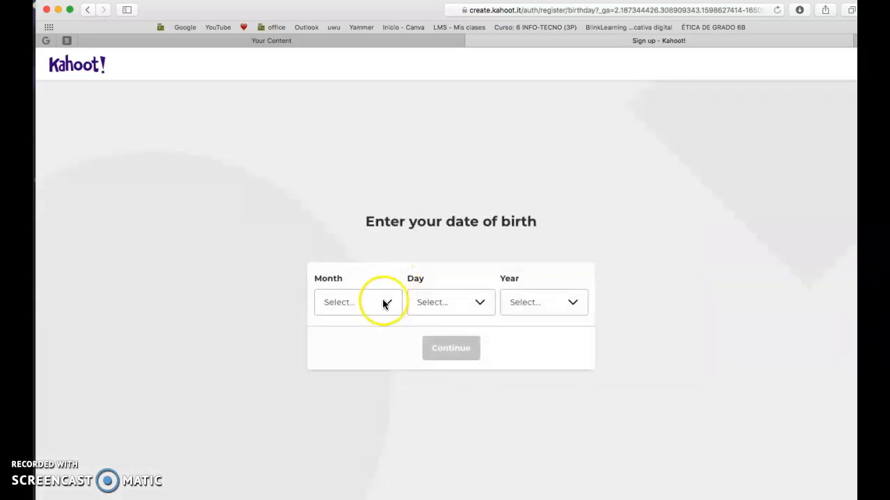
Enter the month, day and year of birth and continue the registration.
left_click(382, 303)
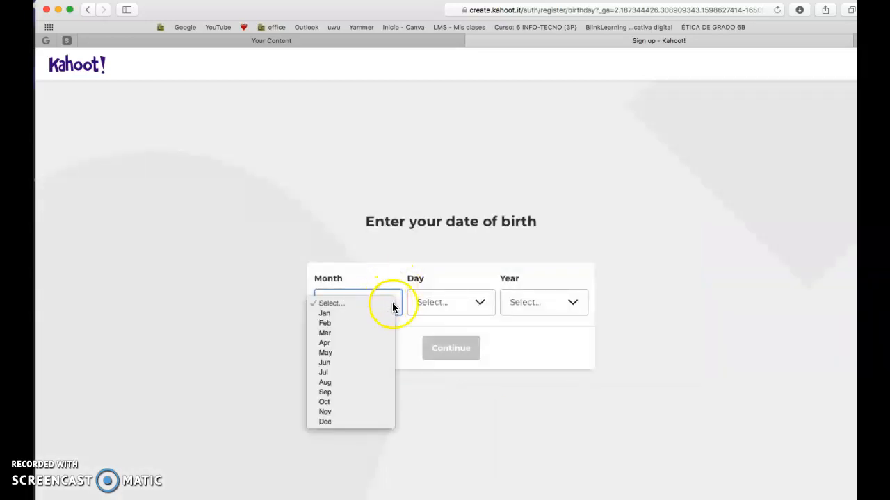
left_click(351, 374)
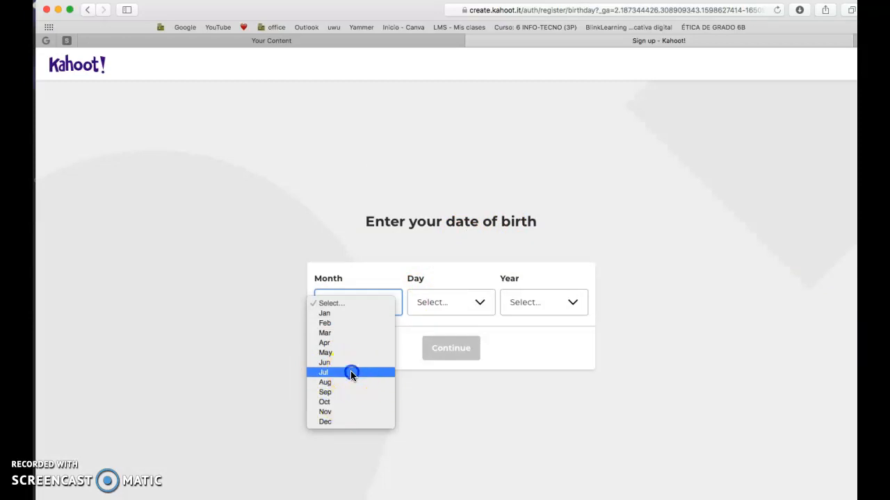
left_click(453, 301)
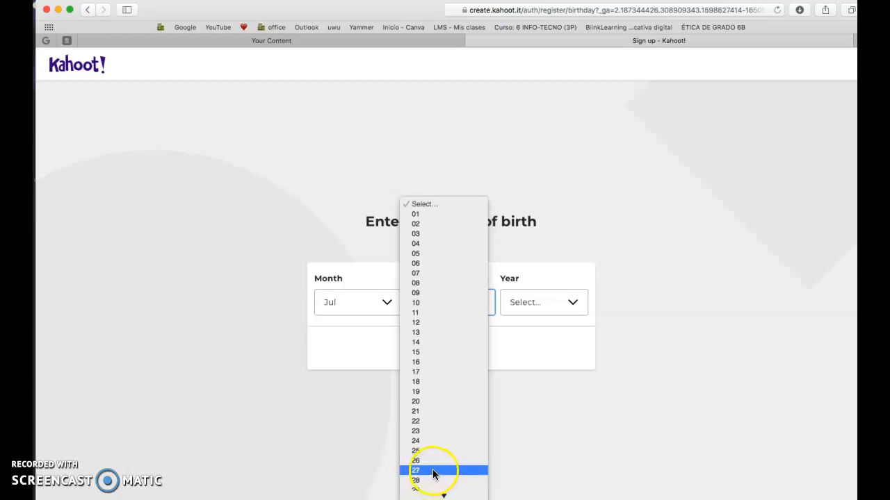
left_click(433, 472)
left_click(550, 298)
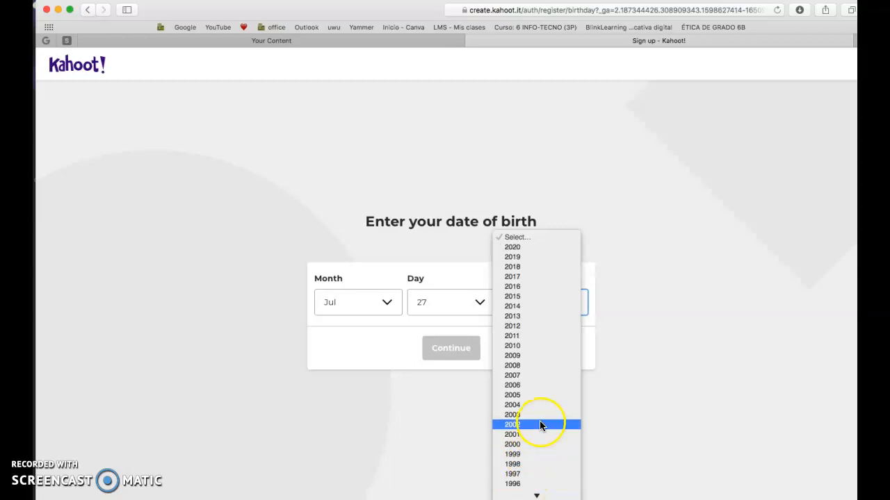
left_click(535, 365)
left_click(459, 348)
Generate a random username for the student account and continue to the sign-up options.
left_click(453, 313)
left_click(546, 303)
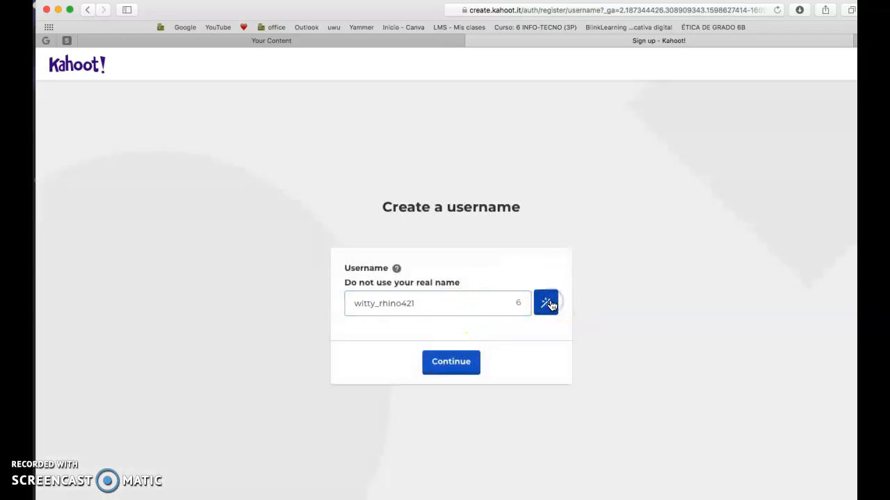
left_click(433, 367)
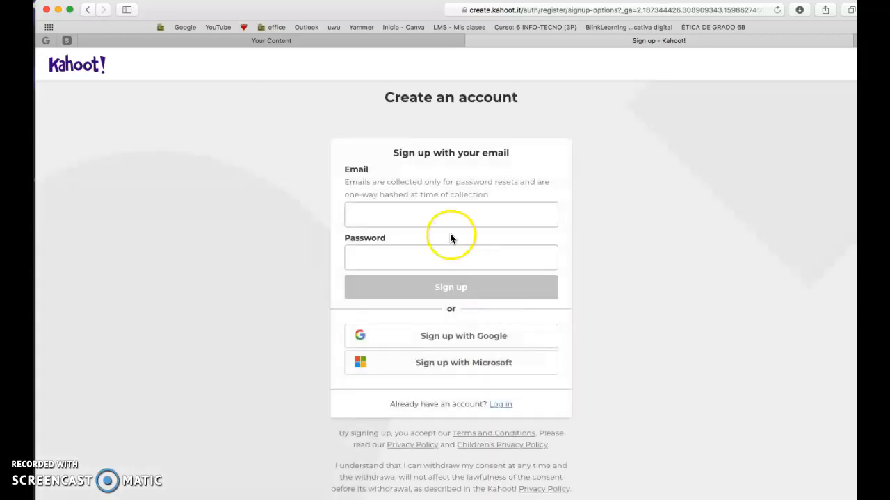
Sign up with Microsoft using the account that is already connected.
left_click(442, 369)
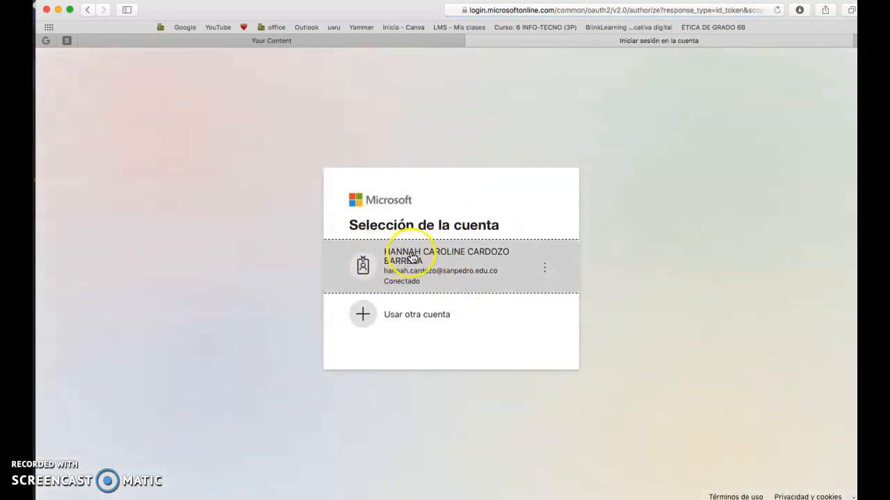
left_click(414, 260)
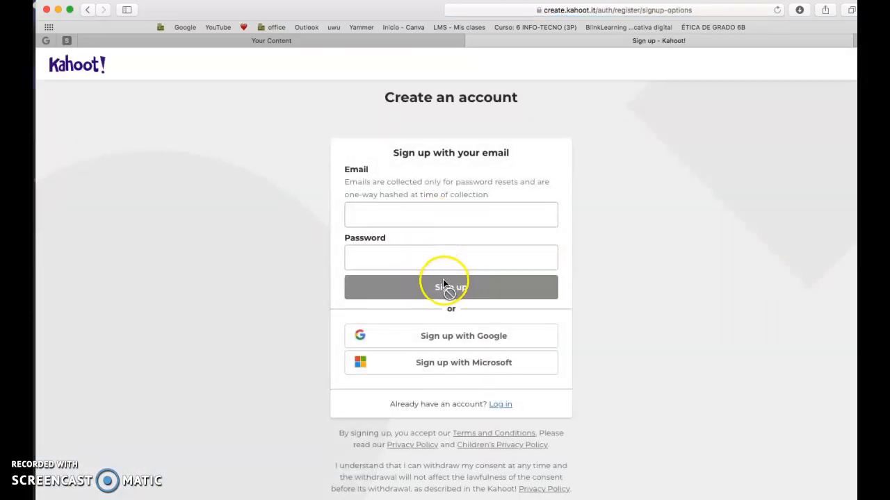
left_click(448, 362)
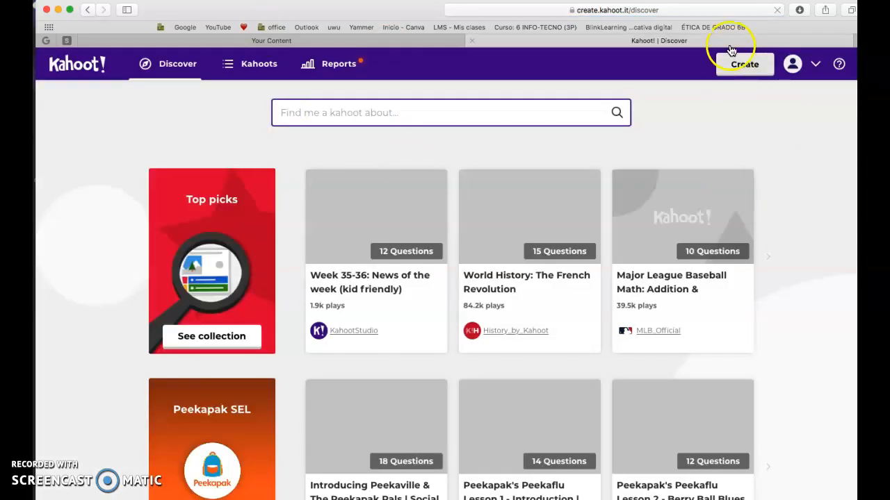
Open the account settings and examine the change password form.
left_click(792, 66)
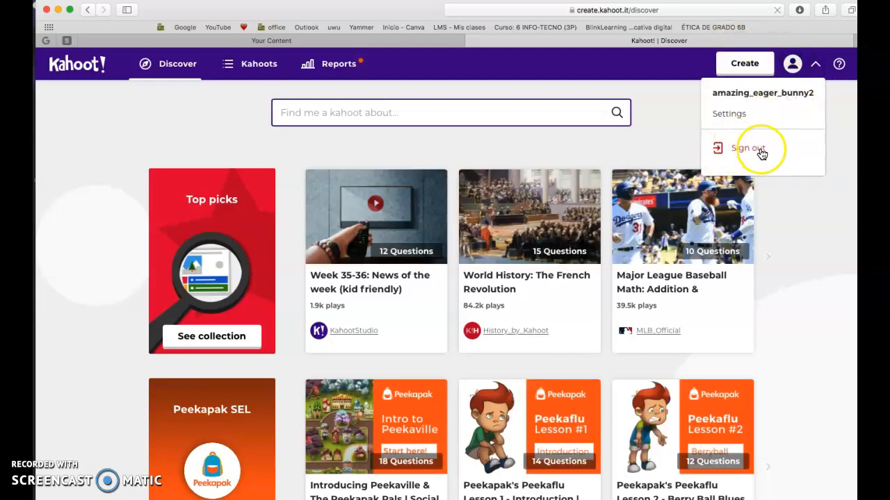
left_click(726, 115)
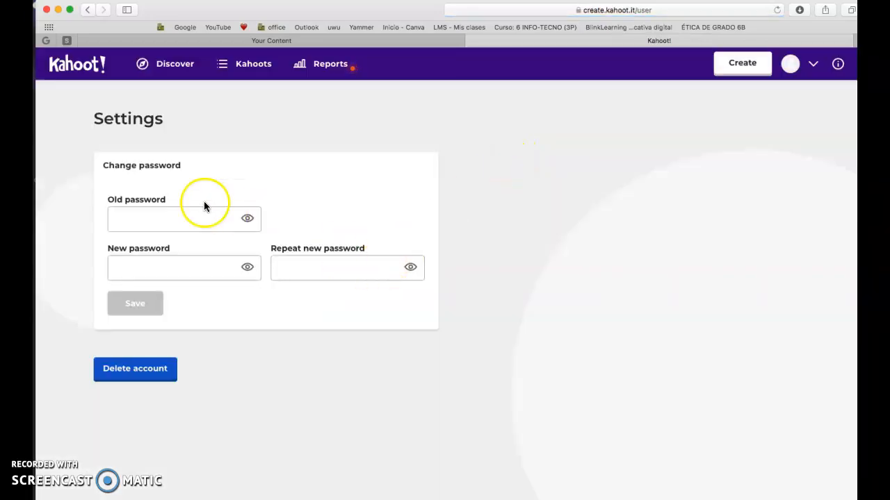
left_click(190, 217)
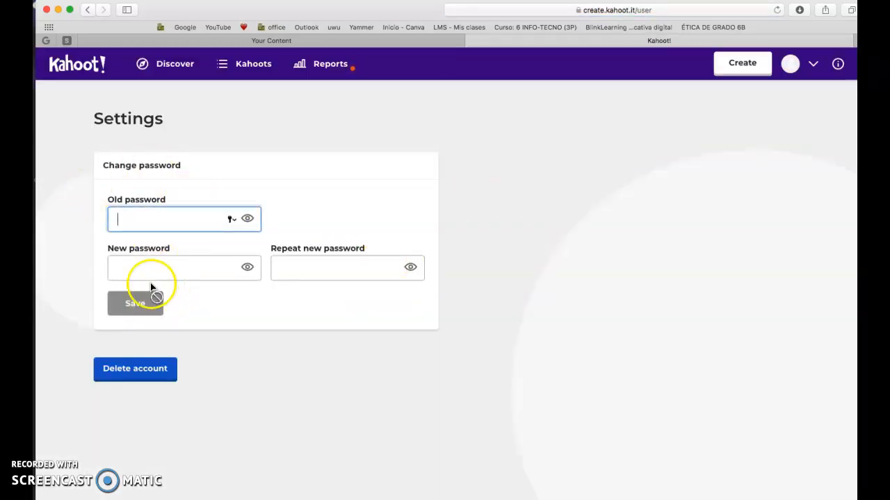
Create a new kahoot and examine the question text, time limit and points settings of its first question.
left_click(738, 69)
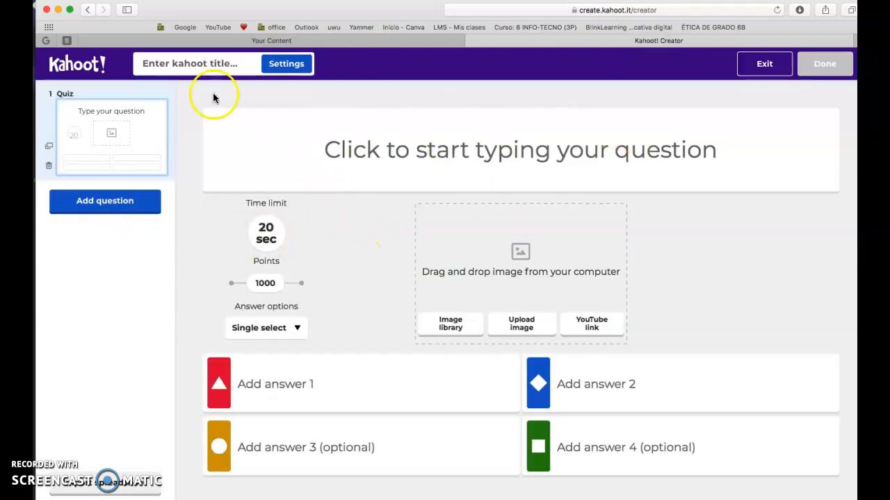
left_click(430, 149)
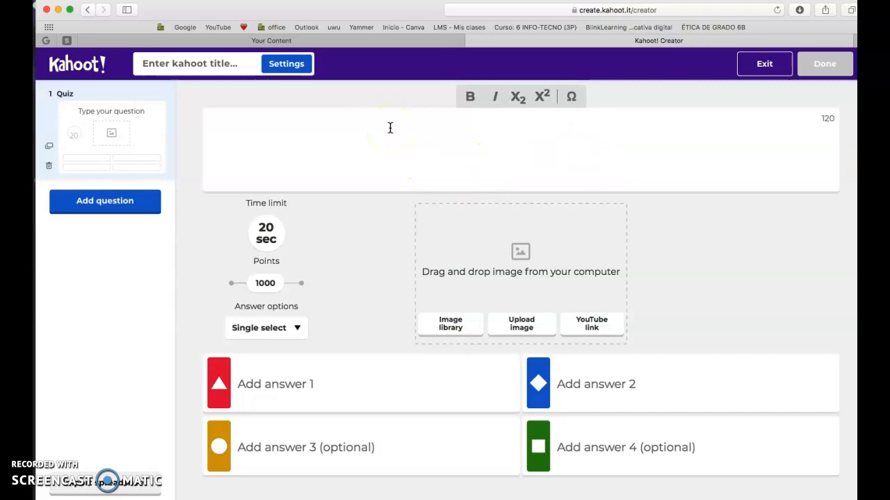
left_click(268, 233)
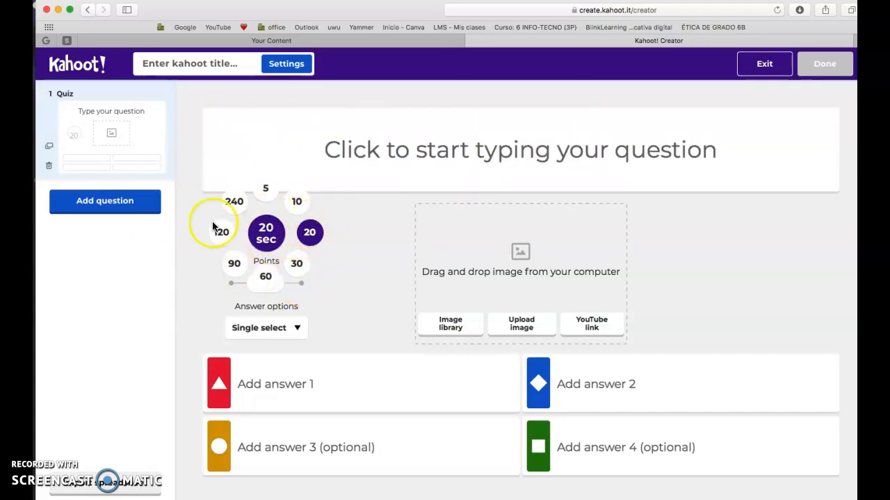
left_click(334, 324)
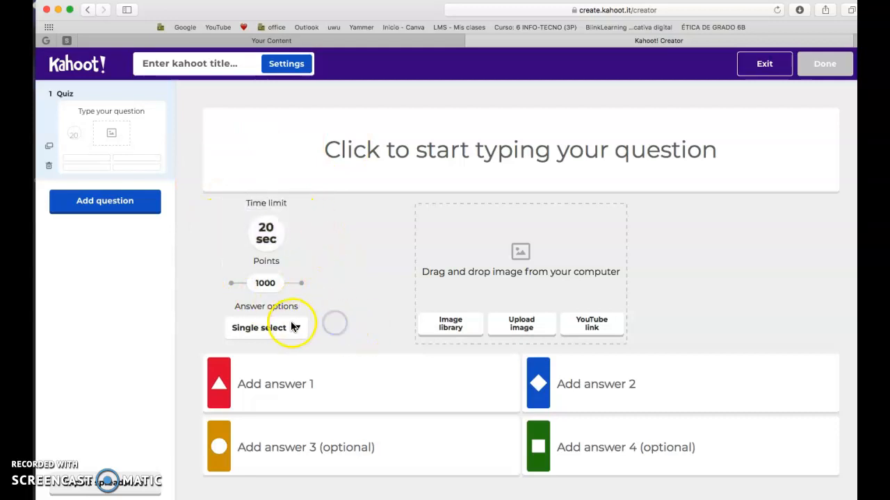
left_click(275, 287)
left_click(267, 289)
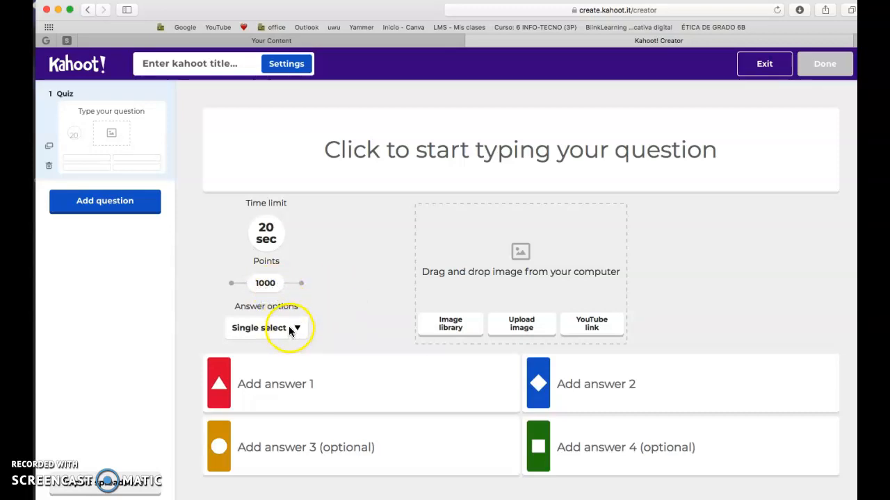
Enter "hh" as answer 1 of the quiz question and mark it as correct.
left_click(267, 386)
left_click(237, 383)
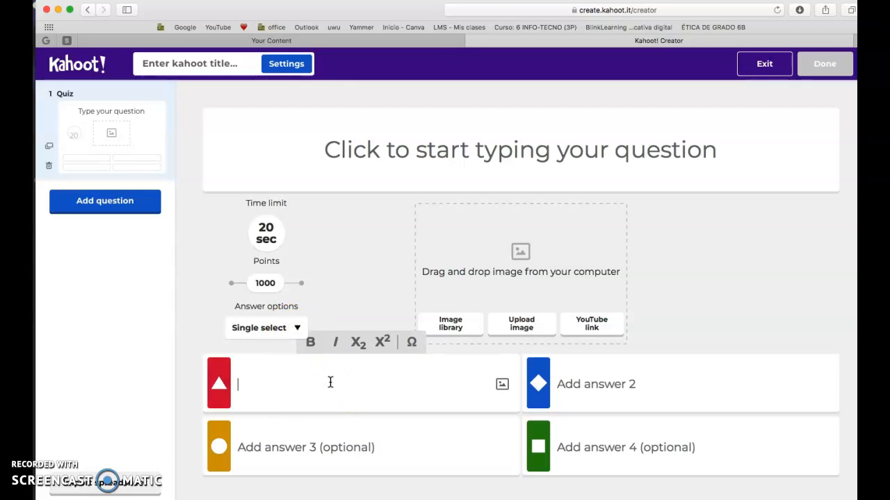
left_click(398, 173)
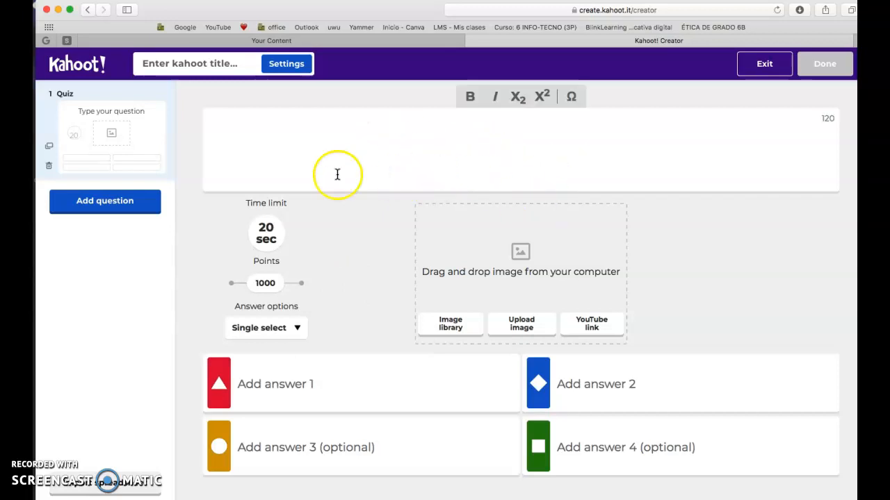
left_click(235, 395)
type("hh")
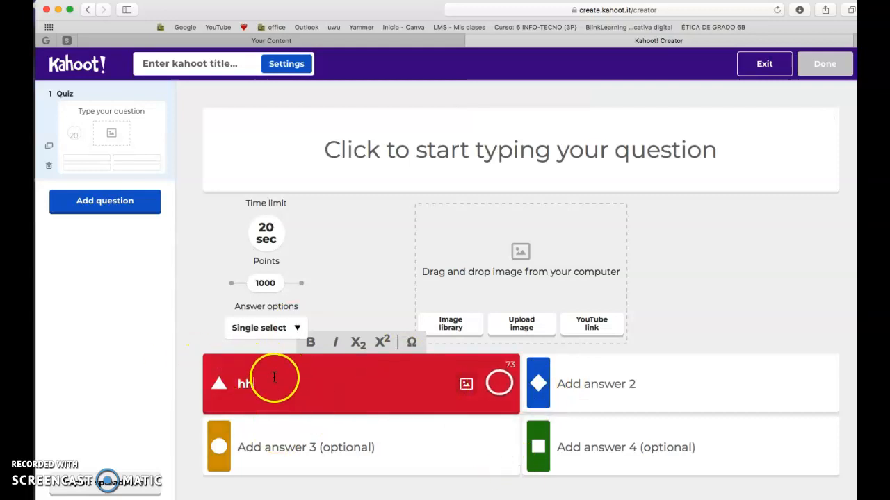
left_click(497, 383)
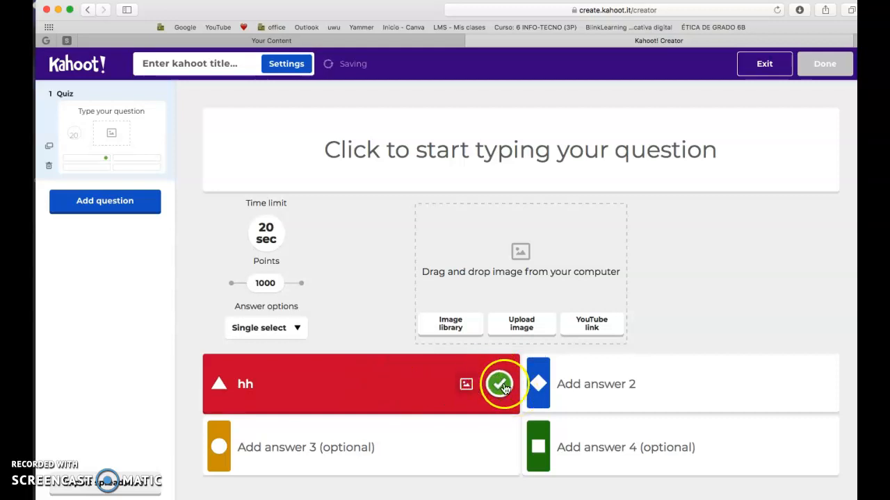
Set the quiz question's answer options to Multi-select.
left_click(289, 328)
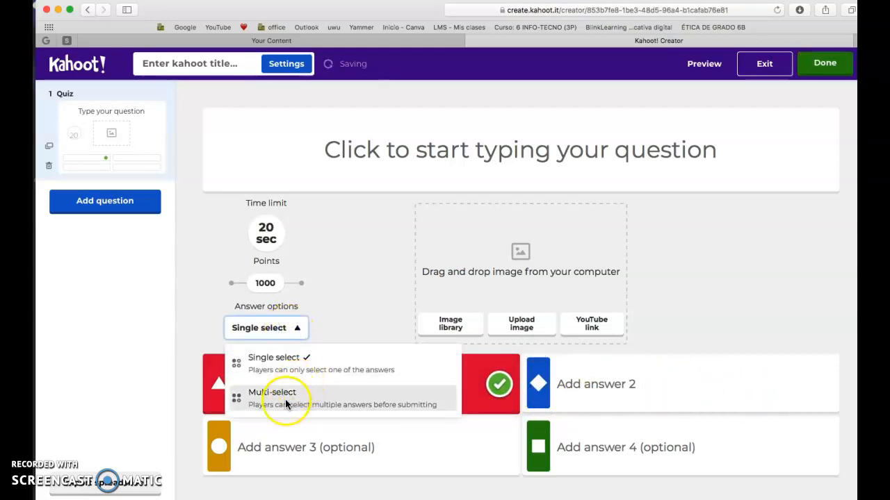
left_click(273, 397)
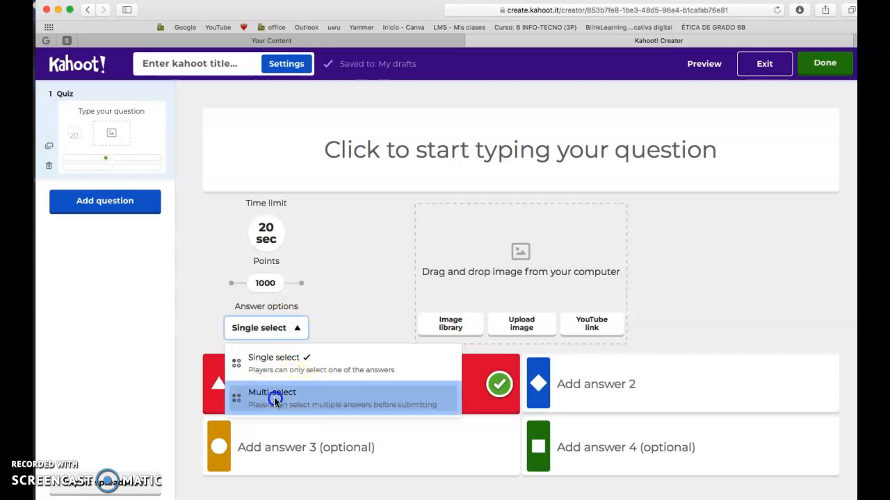
left_click(431, 446)
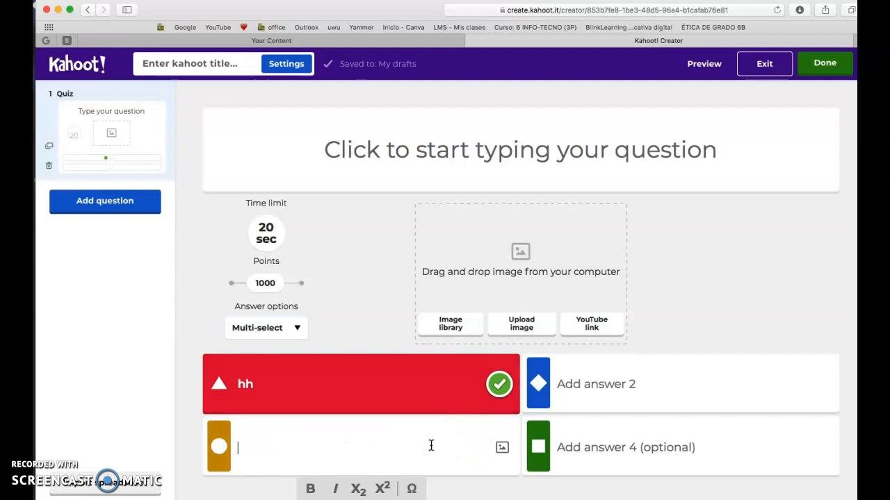
left_click(385, 399)
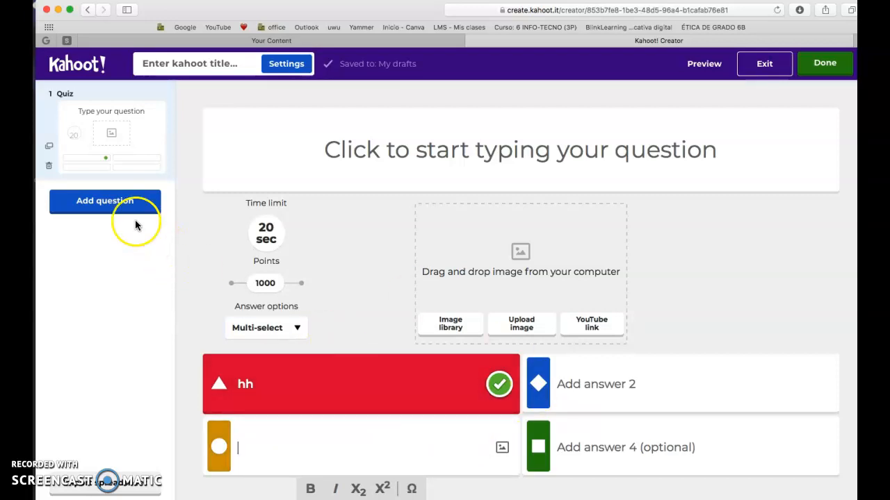
Add a True or false question as the second question of the kahoot.
left_click(122, 202)
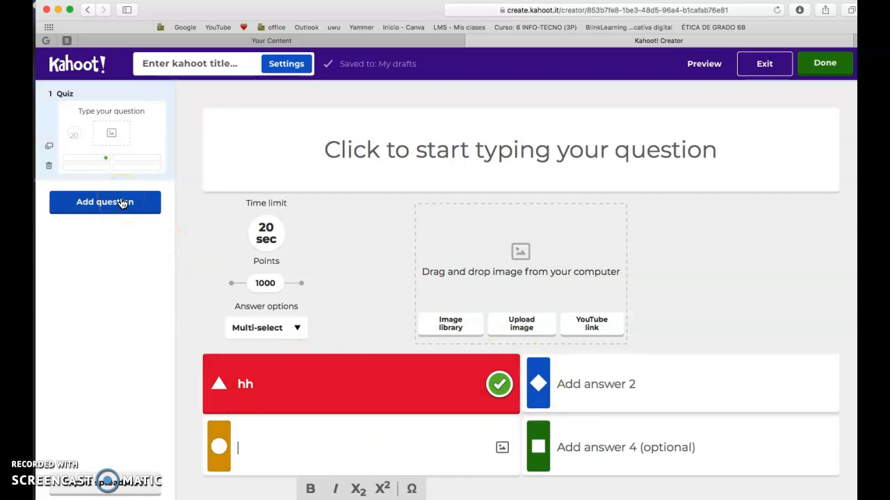
left_click(79, 203)
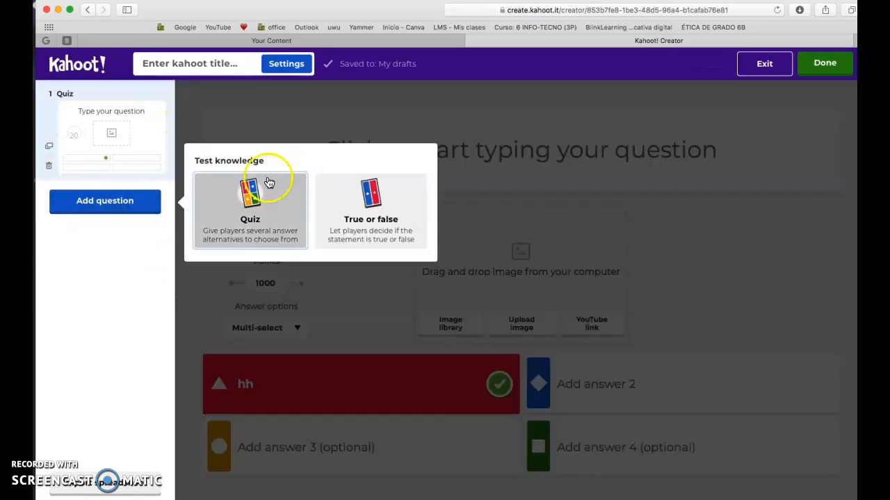
left_click(358, 181)
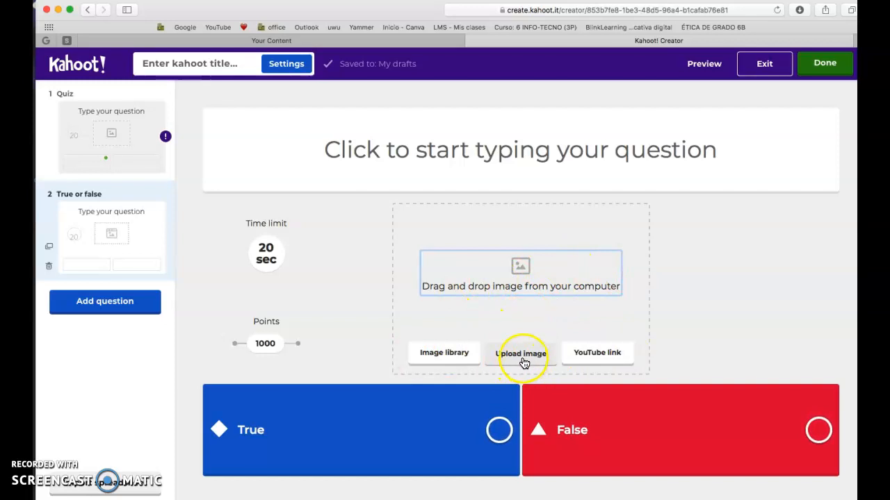
Look at the image library for the true or false question and close it without choosing an image.
left_click(445, 355)
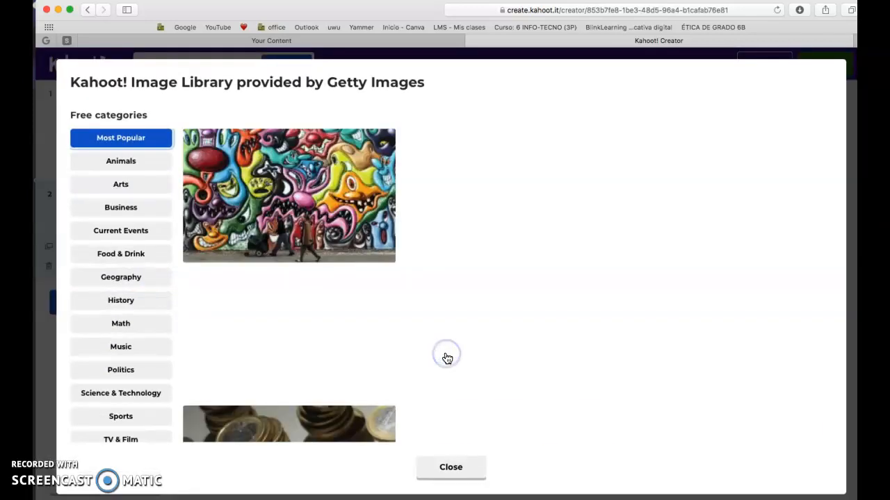
left_click(448, 469)
left_click(732, 261)
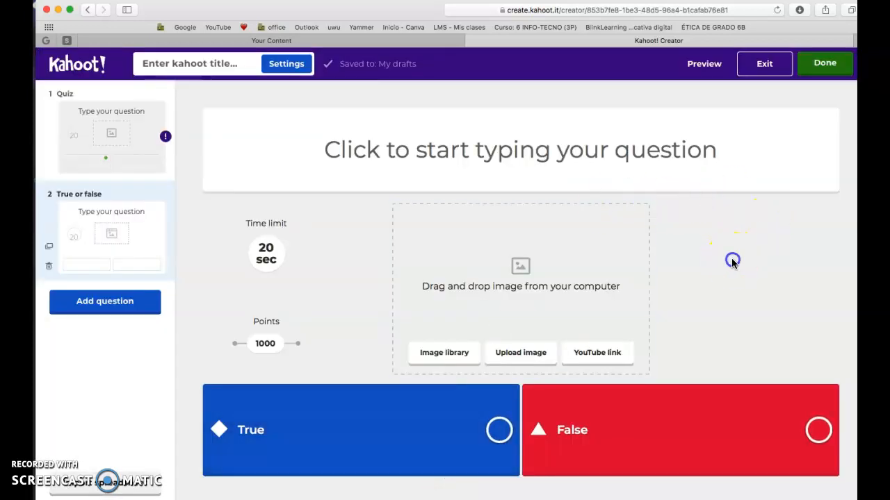
Preview both questions of the kahoot, view the preview in full screen, and exit the preview.
left_click(703, 72)
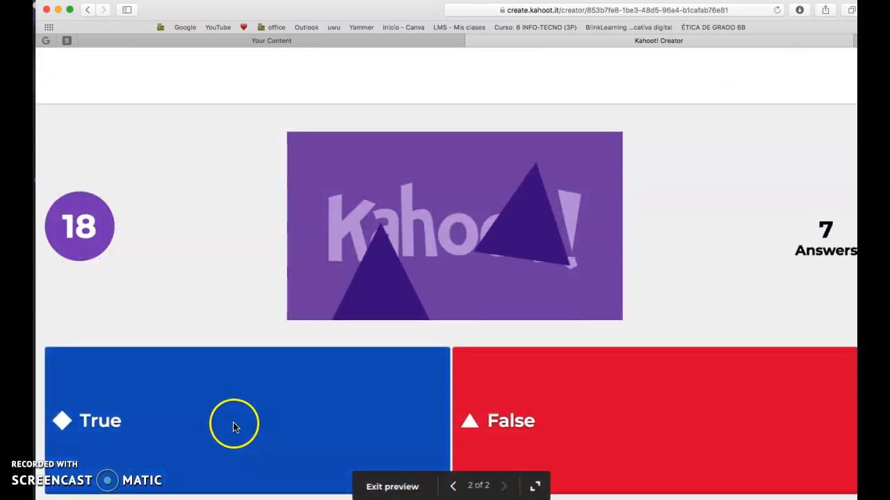
left_click(455, 486)
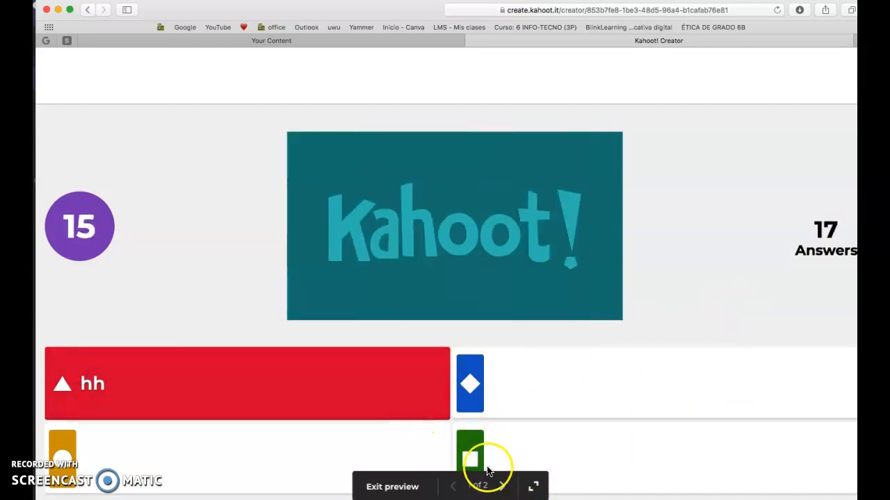
left_click(503, 485)
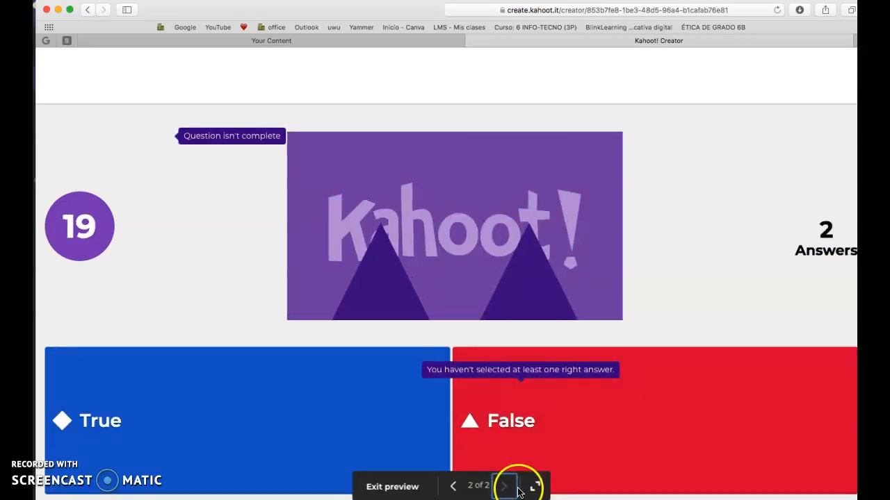
left_click(534, 487)
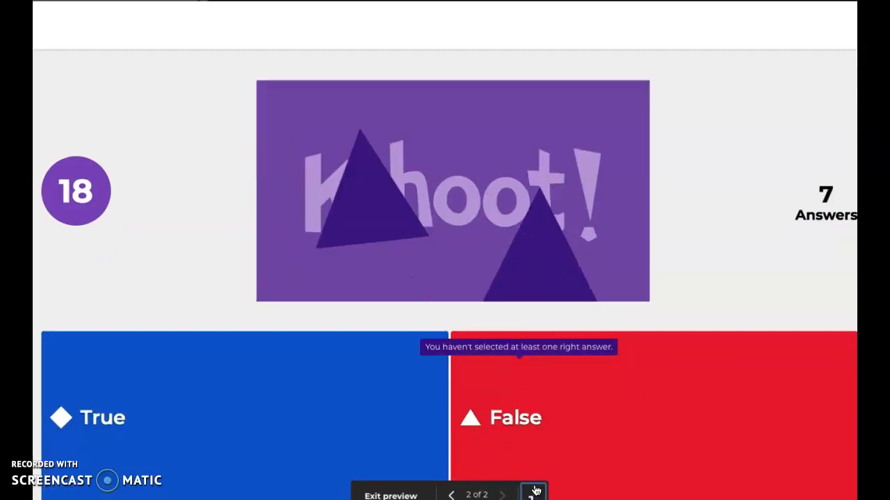
left_click(536, 490)
left_click(405, 489)
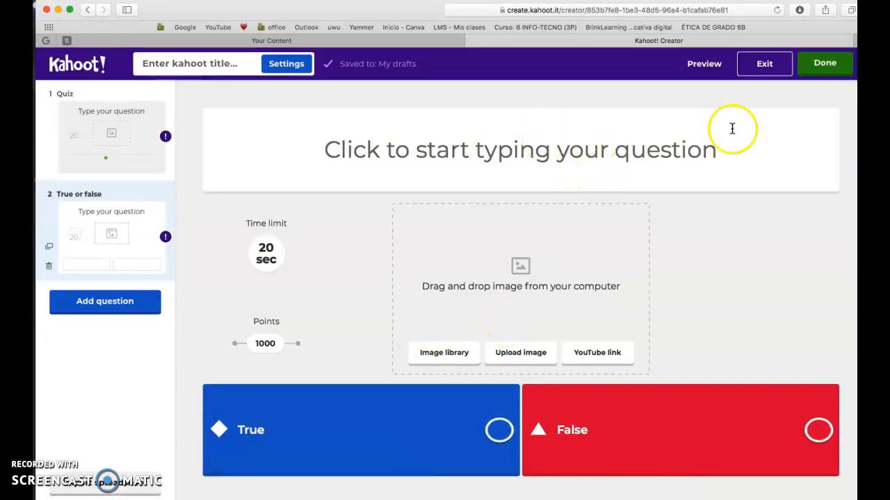
Finish editing the kahoot and keep it as a draft.
left_click(827, 64)
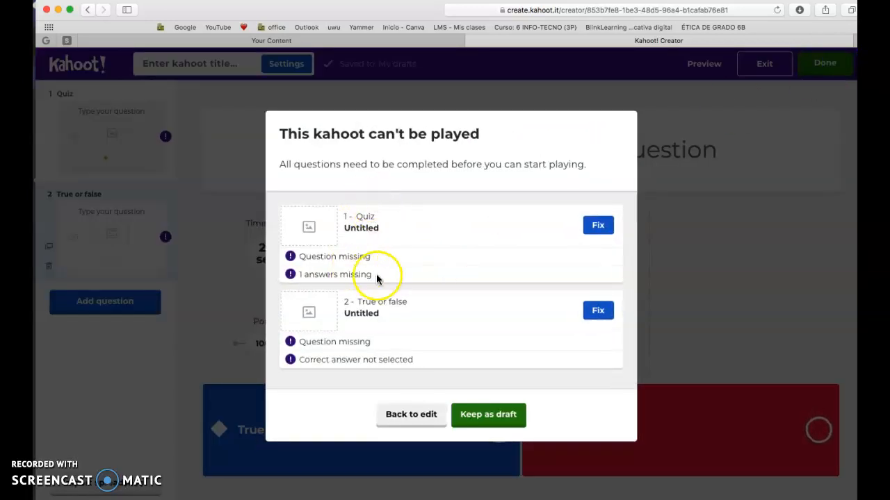
left_click(486, 423)
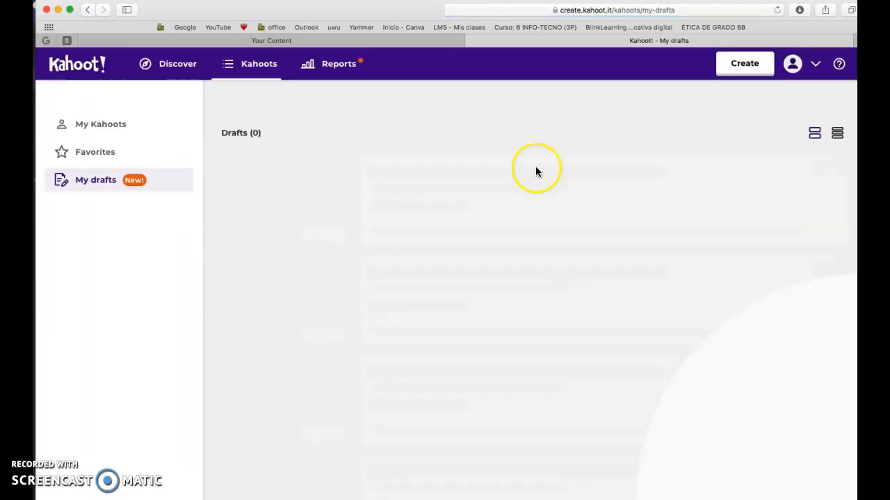
Look through the My Kahoots, My drafts and Favorites lists.
left_click(123, 128)
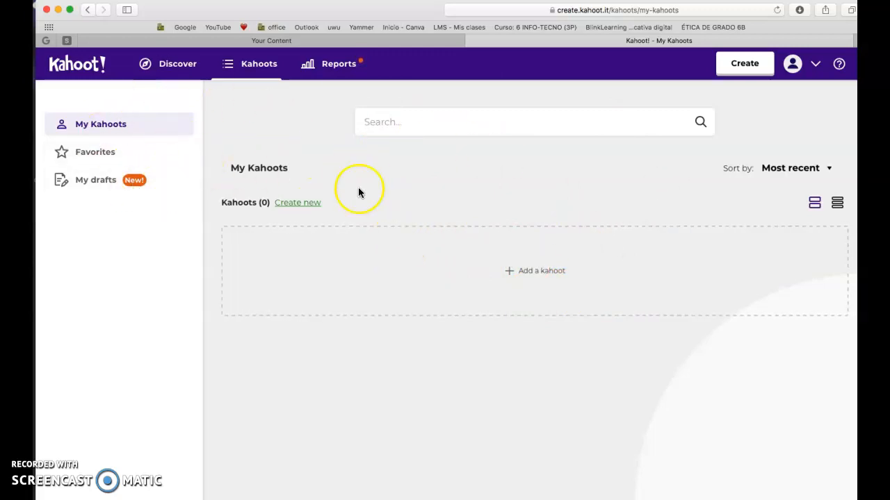
left_click(100, 191)
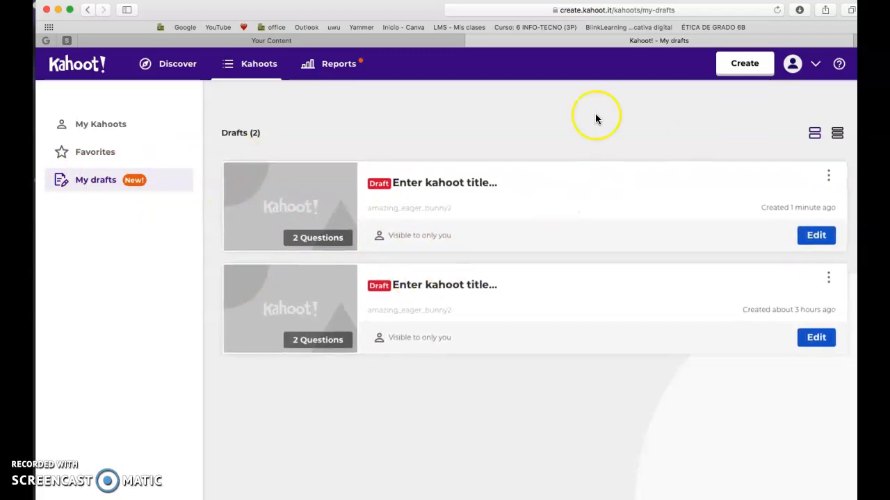
left_click(108, 150)
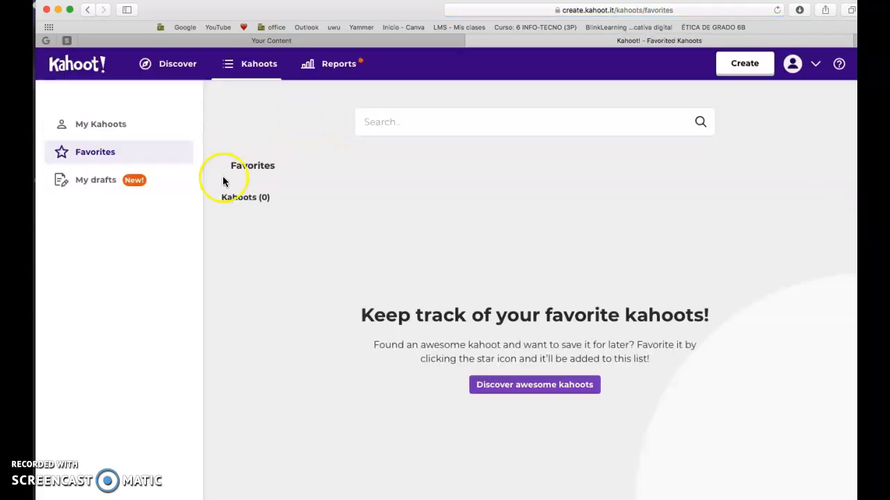
Browse the ready-made kahoot collections on the Discover page, then go back to the Kahoots section.
left_click(195, 63)
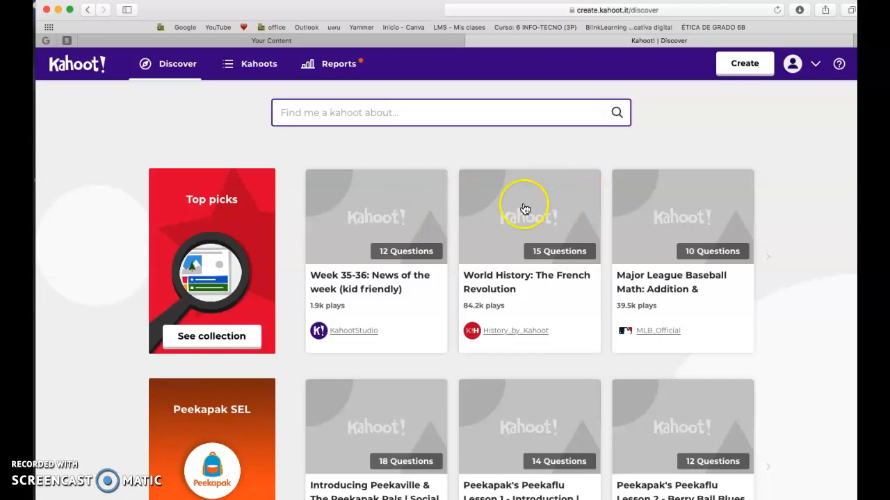
scroll(628, 187, "down", 5)
scroll(514, 262, "down", 3)
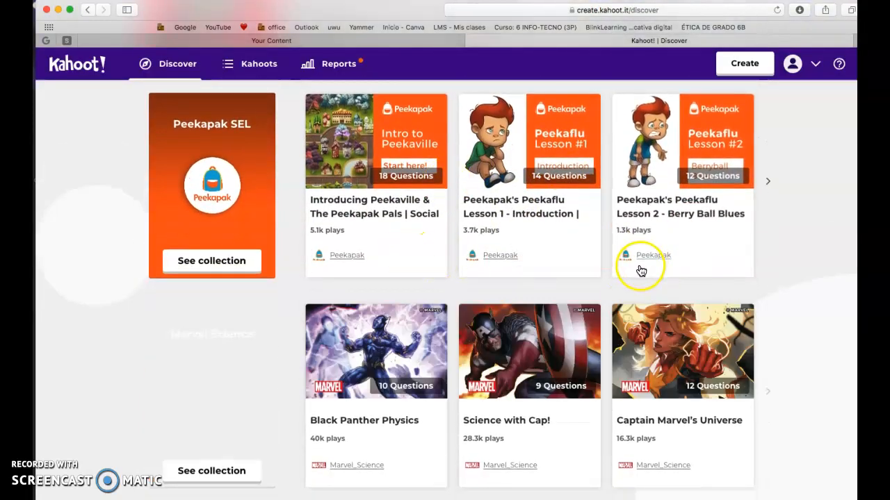
scroll(570, 246, "up", 8)
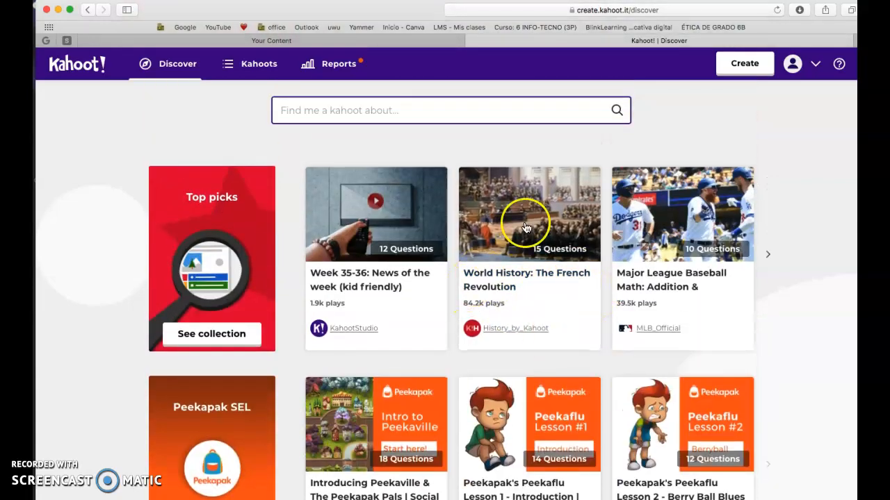
scroll(526, 221, "down", 5)
scroll(526, 228, "down", 4)
left_click(256, 61)
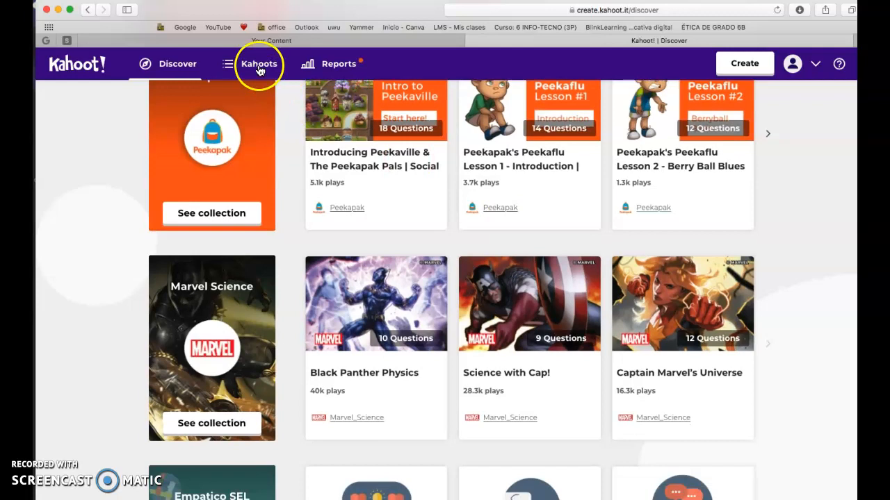